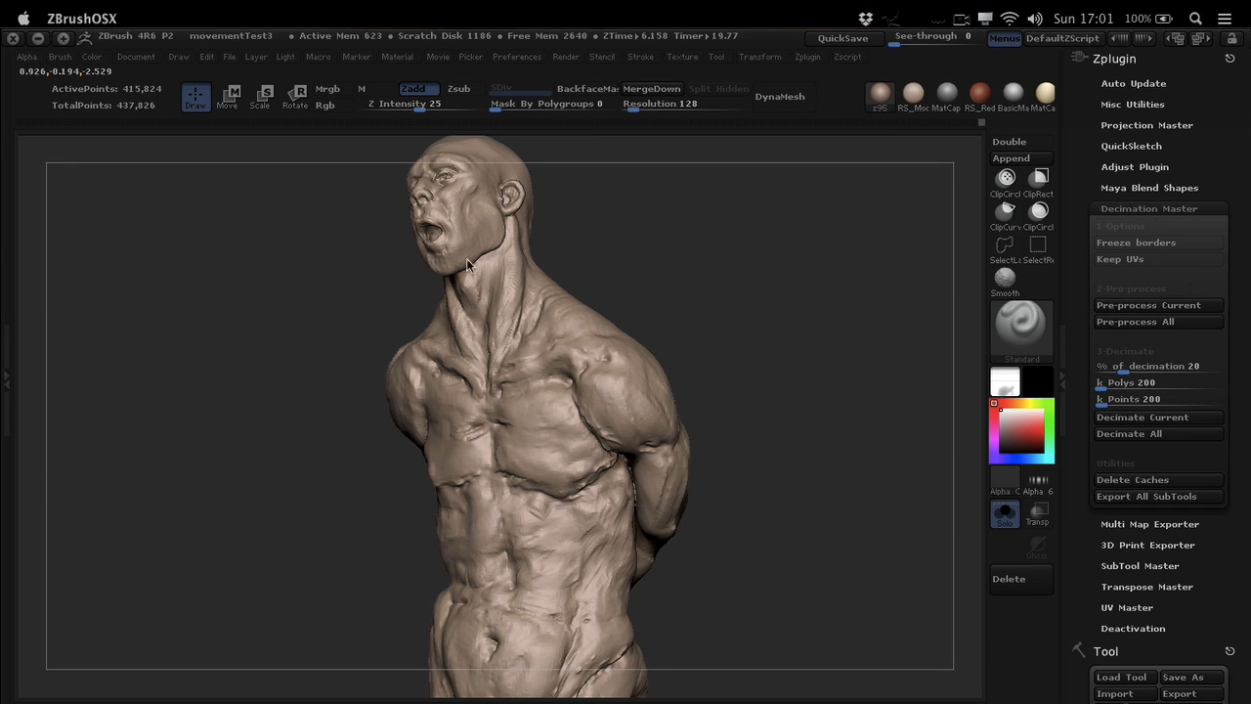
Step: Dock the Zplugin palette in the side tray and expand its Decimation Master section
drag(471, 264, 445, 258)
ctrl+right_drag(446, 257, 493, 344)
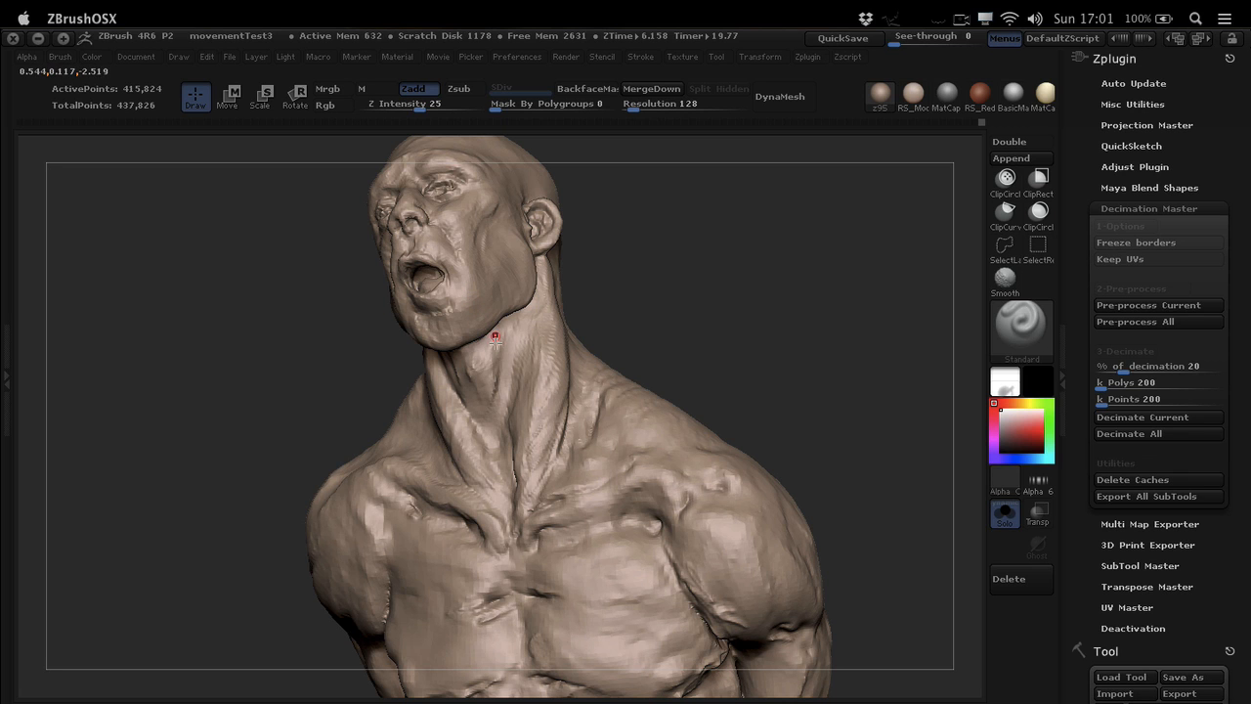
right_drag(494, 340, 536, 289)
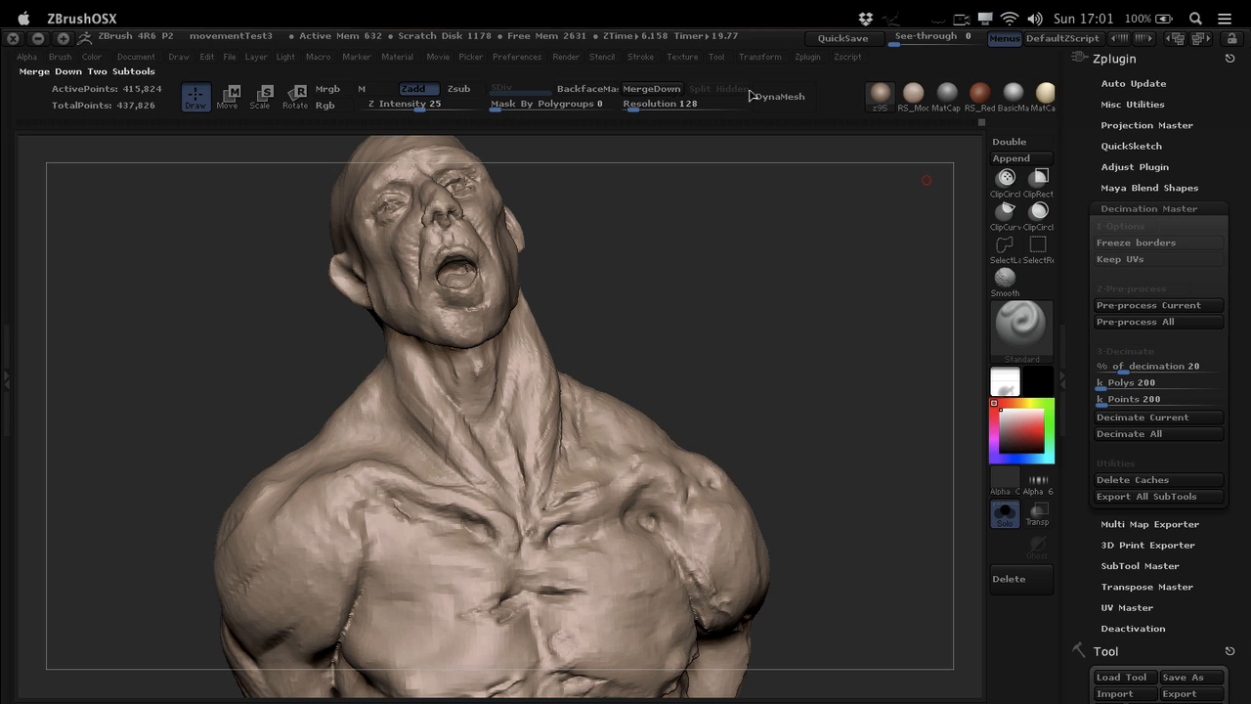
click(811, 58)
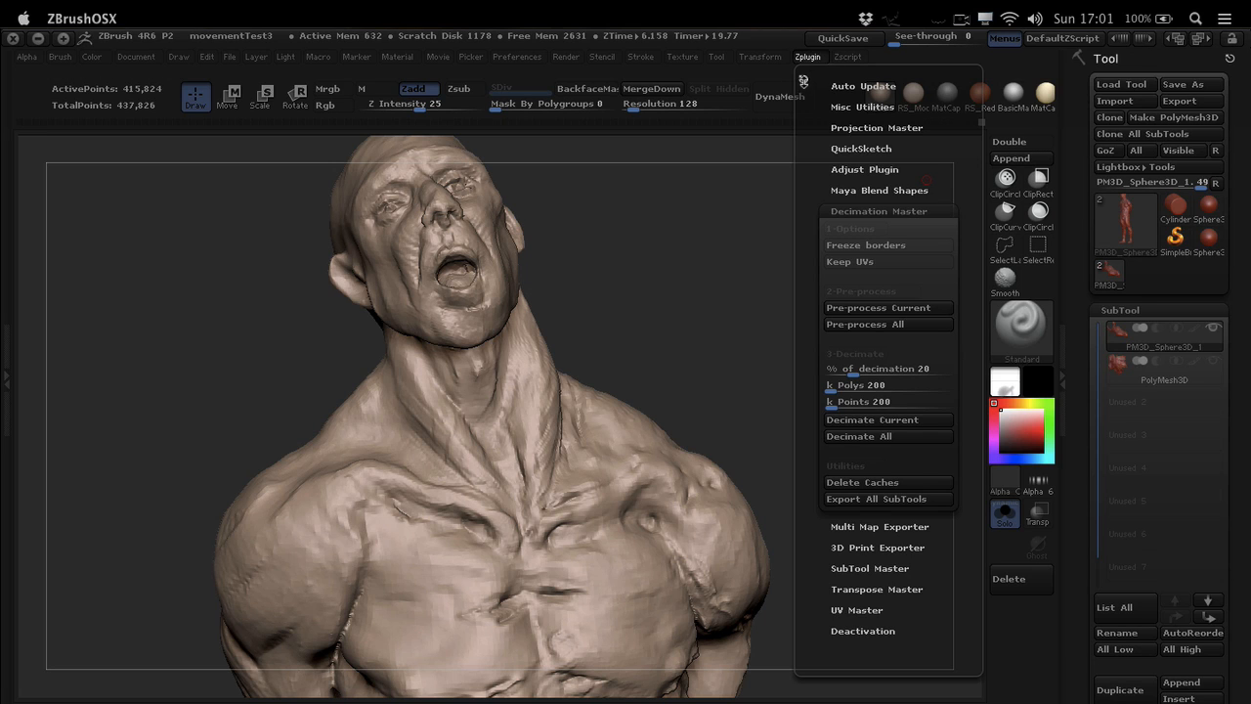
click(803, 79)
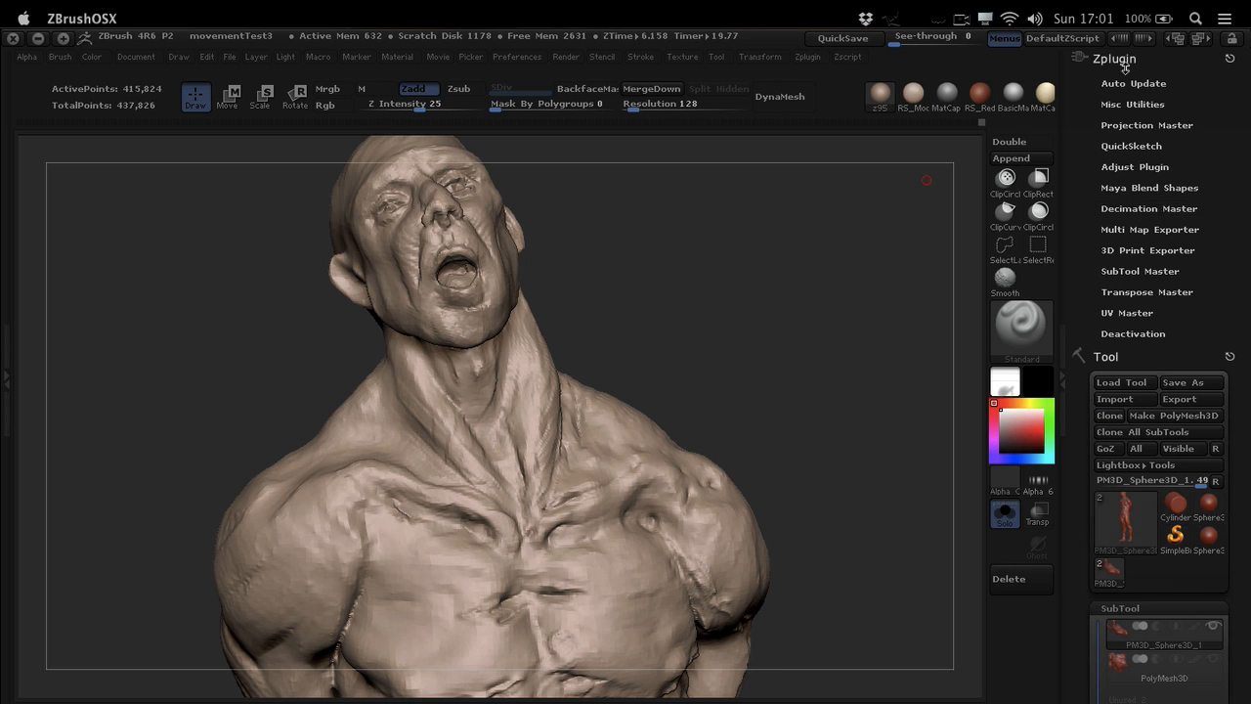
click(1133, 211)
click(1133, 208)
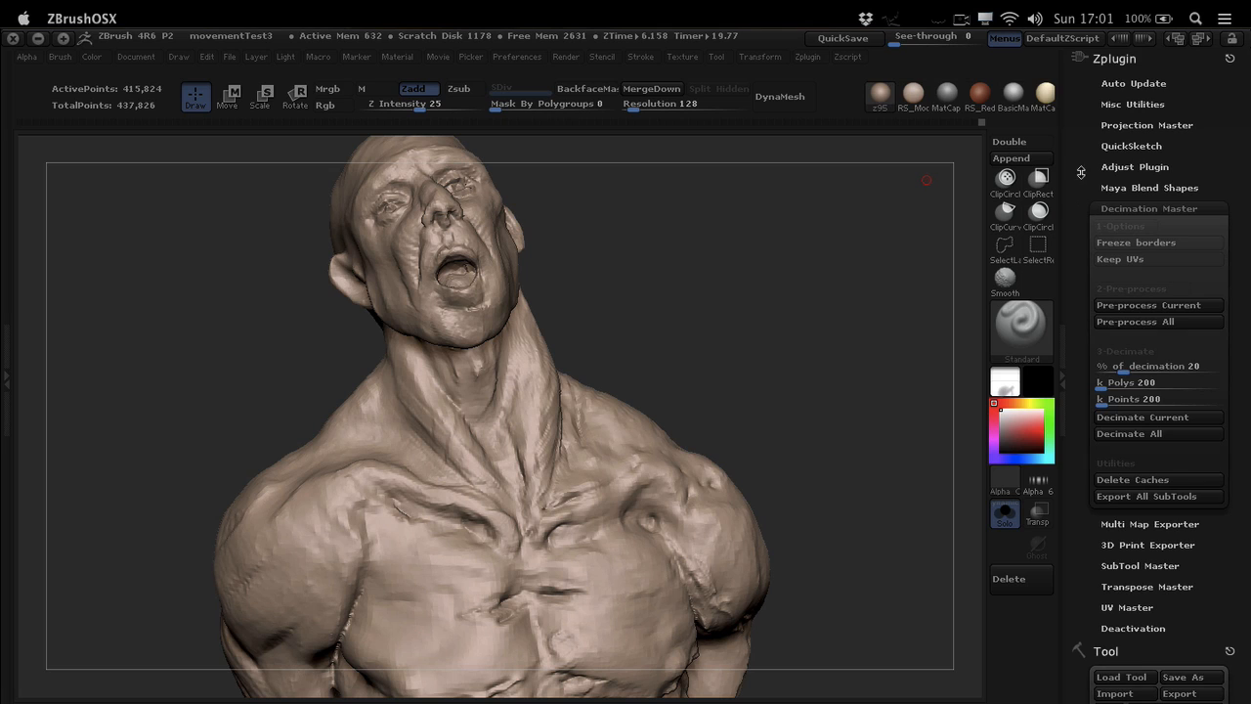
Step: Enable the Keep UVs and Freeze borders options in Decimation Master
drag(1081, 172, 1074, 139)
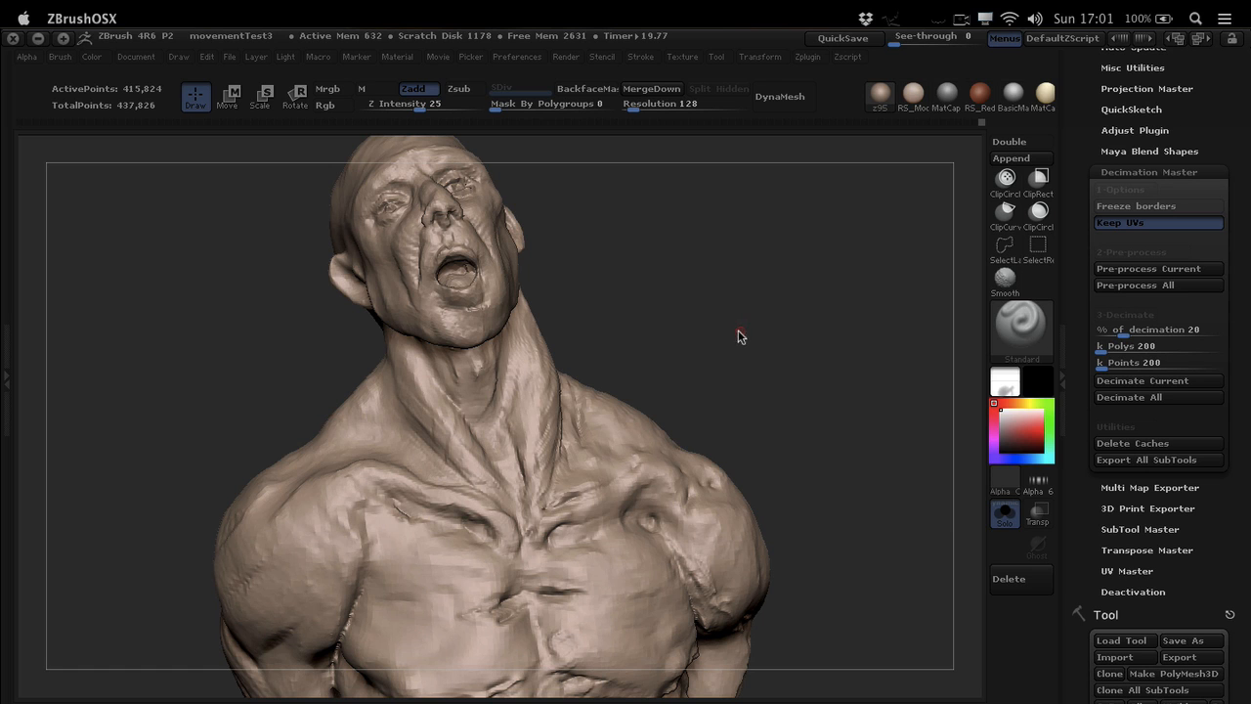
drag(740, 335, 704, 346)
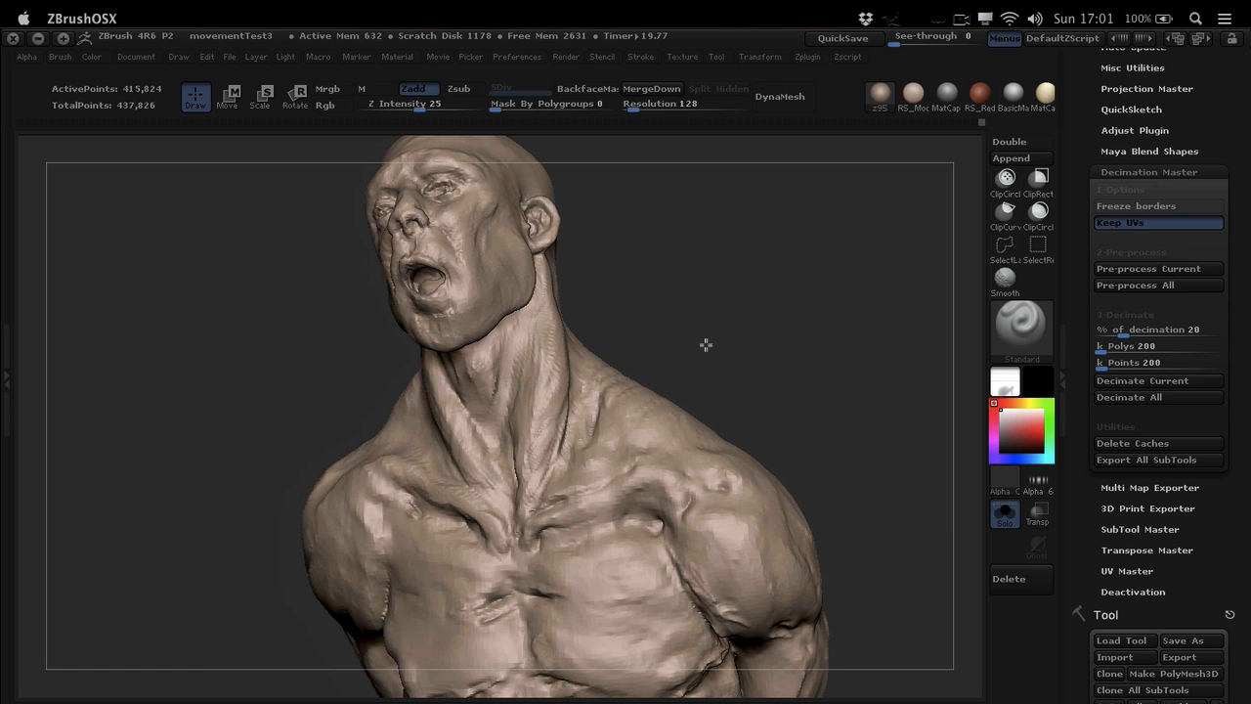
click(1125, 207)
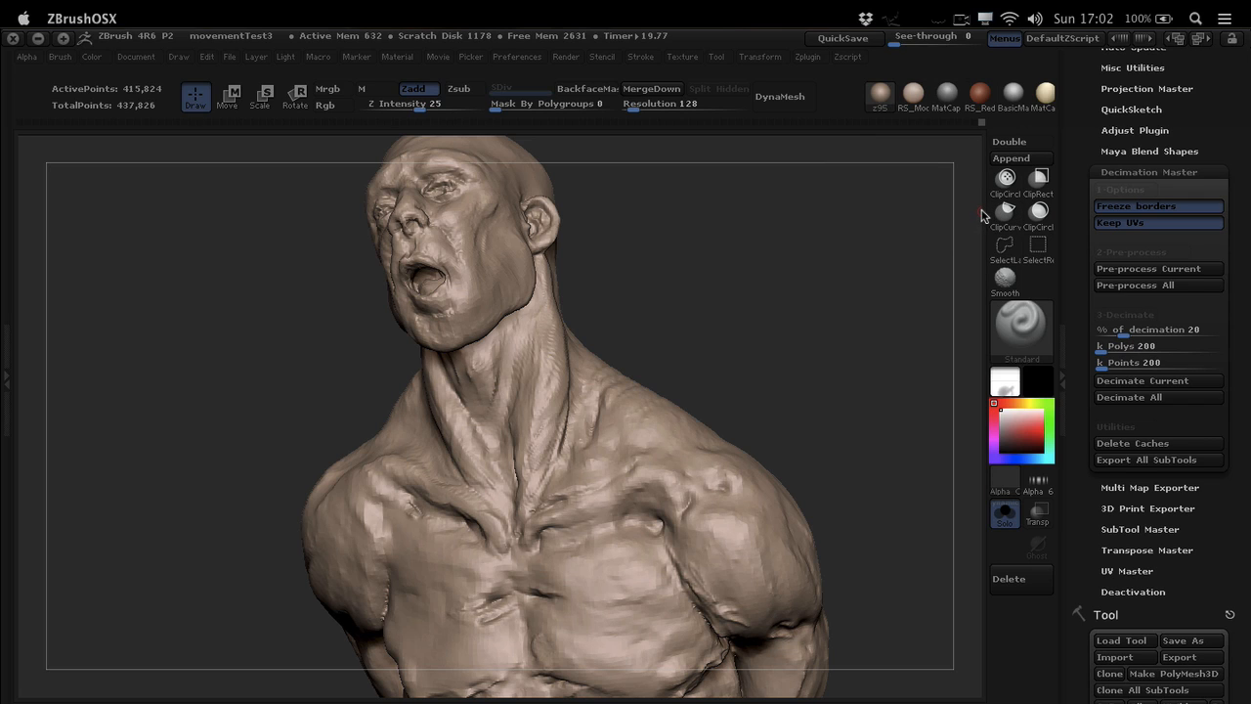
click(1005, 247)
scroll(1075, 250, down, 1)
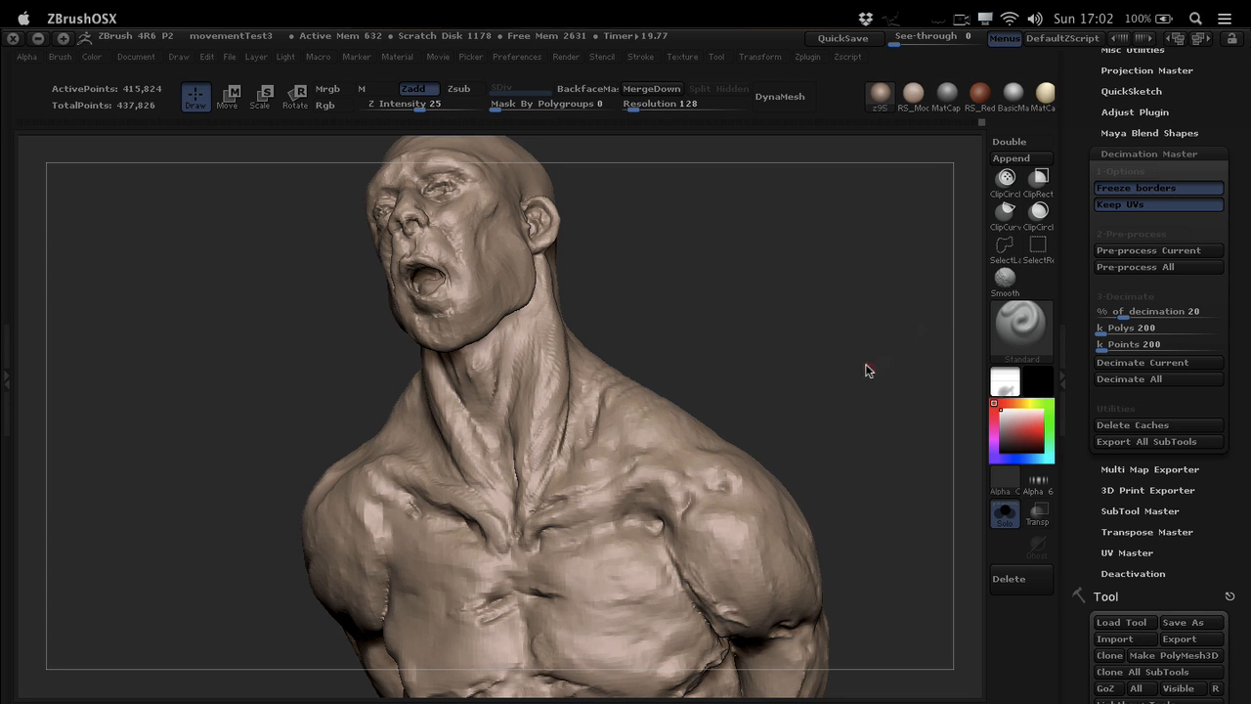
Step: Pre-process the current figure subtool for decimation
mouse_move(868, 371)
mouse_down()
mouse_move(847, 358)
mouse_move(866, 326)
mouse_move(847, 326)
mouse_up()
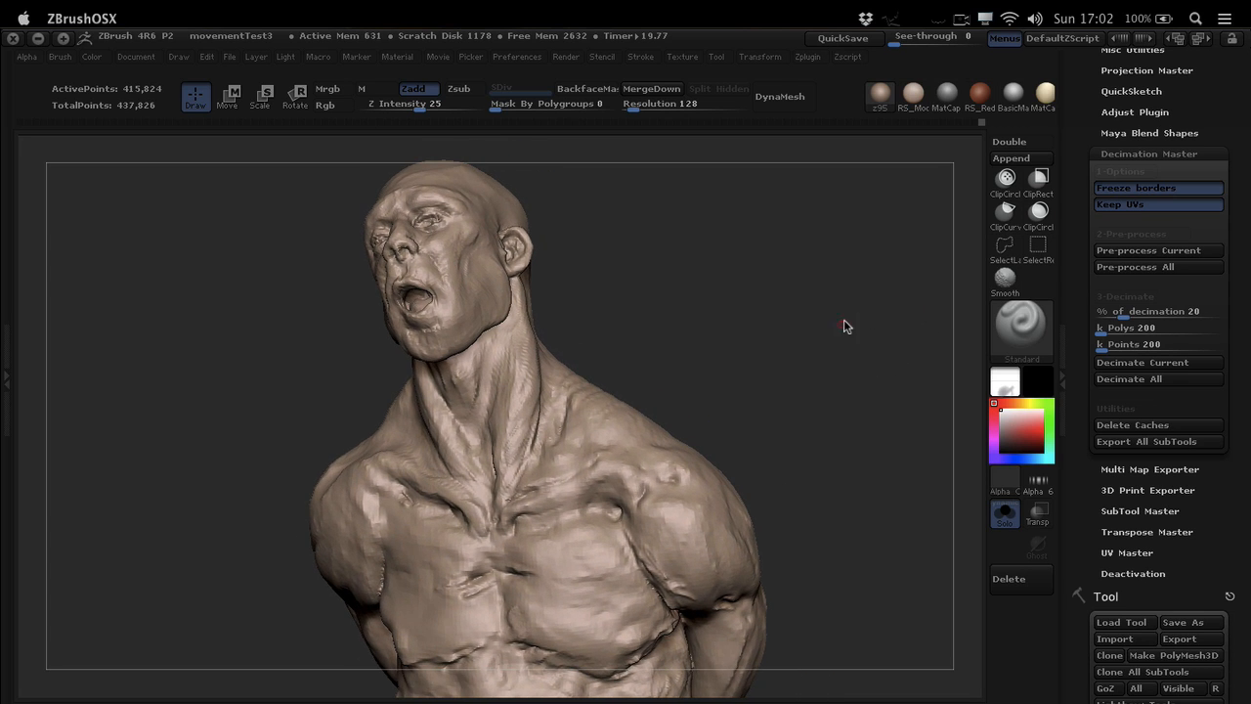
click(1144, 252)
scroll(1075, 234, down, 2)
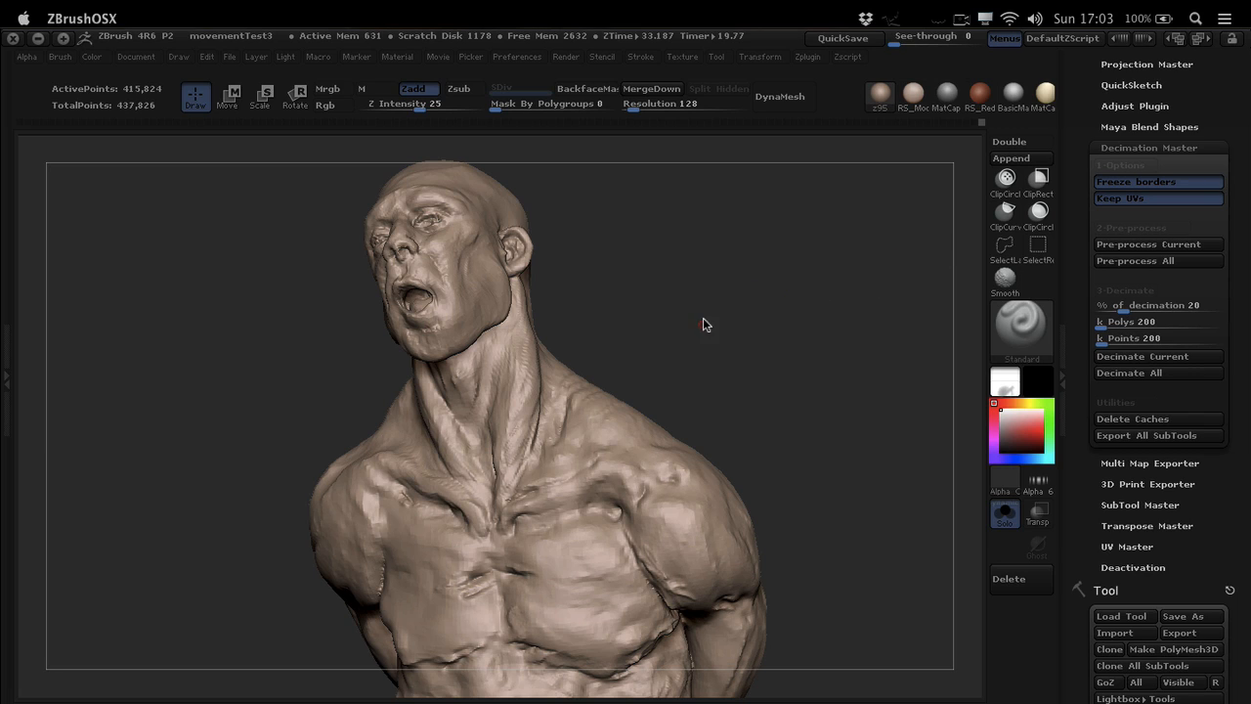
Step: Decimate the current figure at 20% and compare its wireframe before and after the reduction
alt+drag(684, 343, 720, 330)
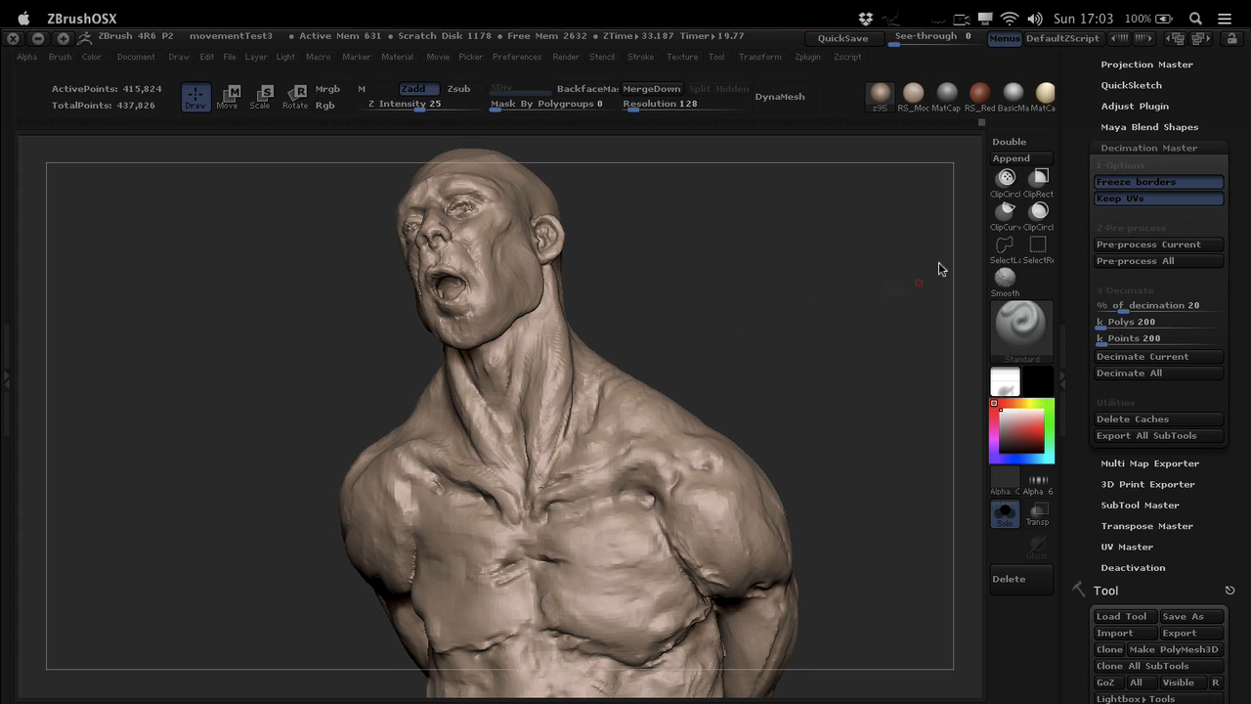
mouse_move(934, 271)
mouse_down()
mouse_move(866, 304)
mouse_move(639, 304)
mouse_move(654, 336)
mouse_move(698, 349)
mouse_move(776, 323)
mouse_up()
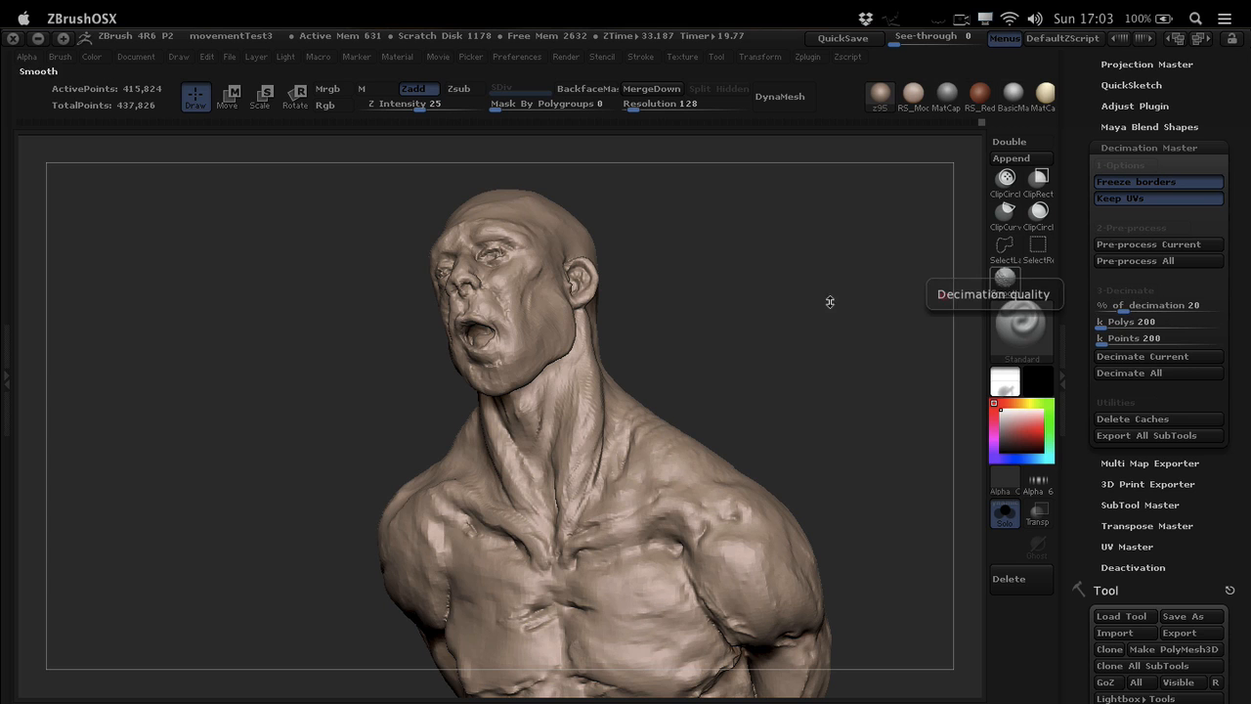
mouse_move(609, 338)
mouse_down()
mouse_move(665, 330)
mouse_move(631, 346)
mouse_up()
drag(702, 332, 682, 339)
key(shift)
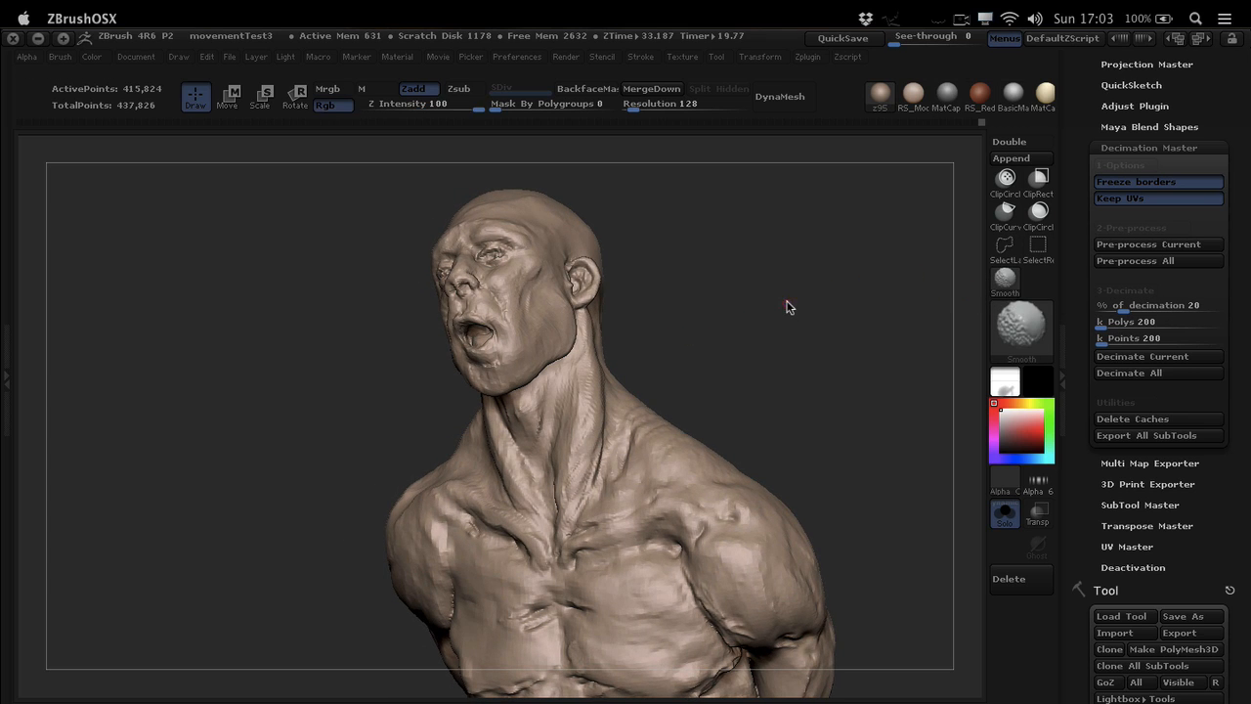
key(shift+f)
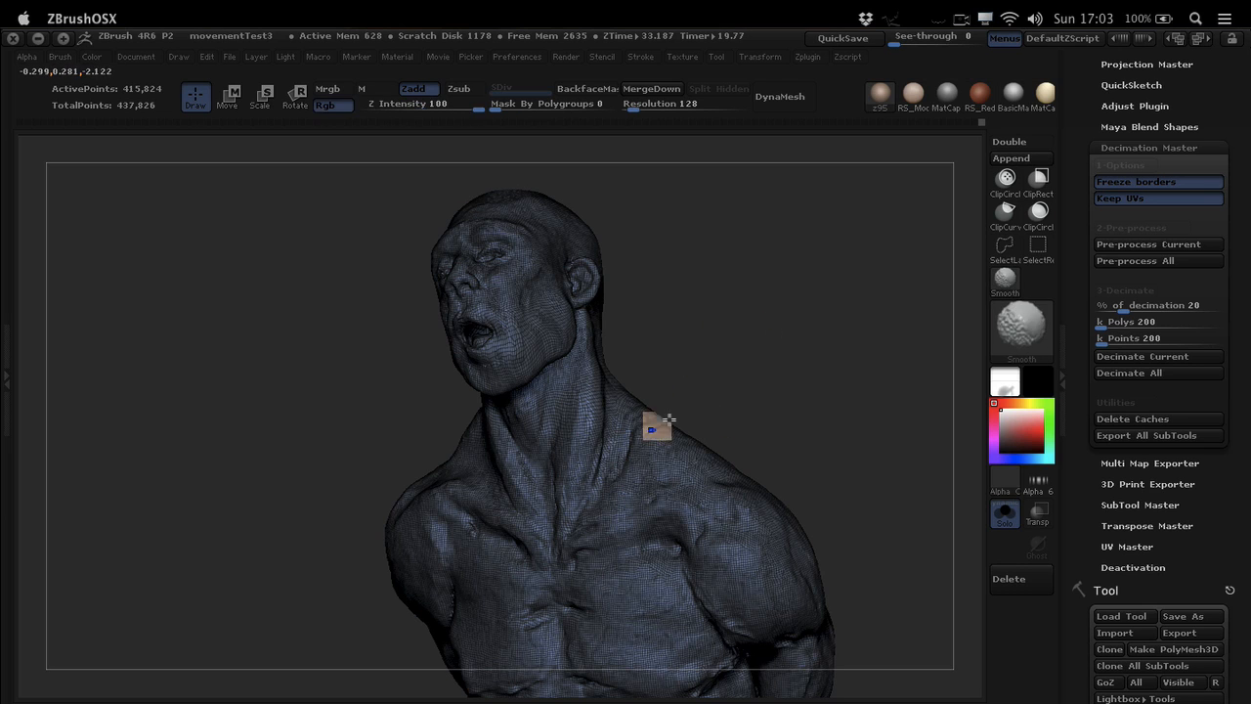
key(shift+f)
click(1122, 357)
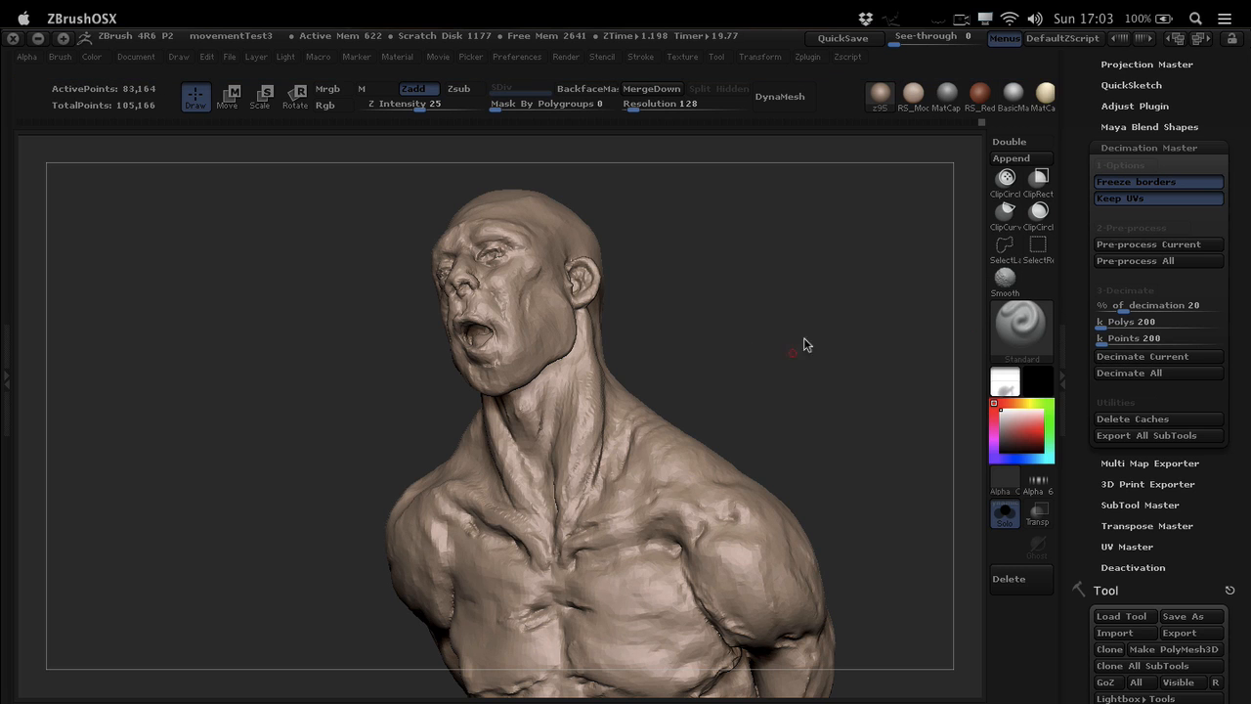
key(shift+f)
drag(759, 406, 807, 386)
key(shift+f)
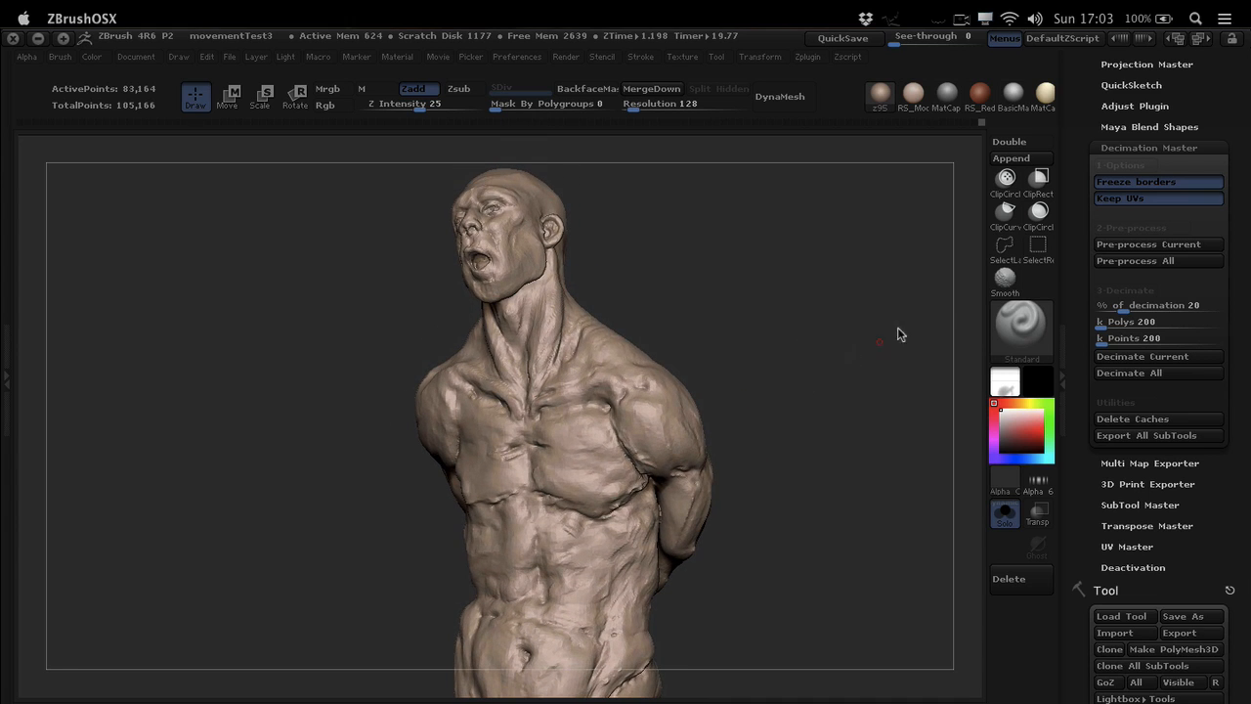
Step: Set the decimation percentage to 10 and decimate the current figure
click(1139, 307)
text(10)
key(Return)
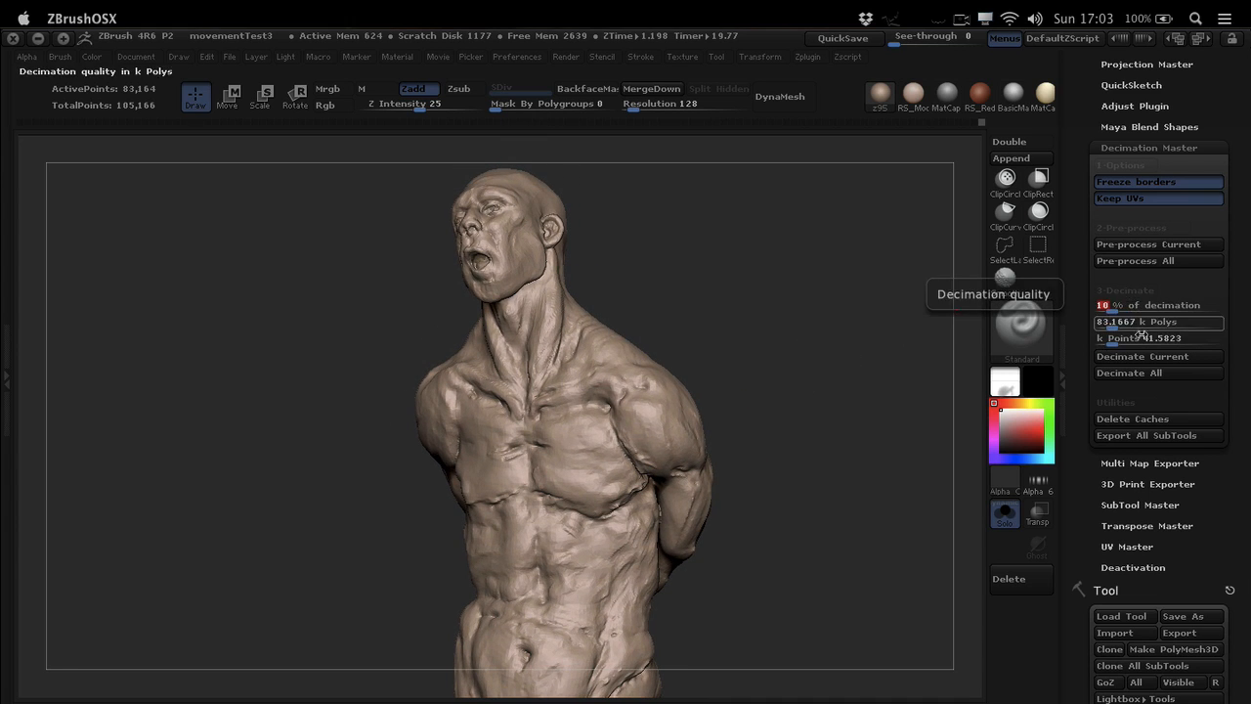
click(1134, 356)
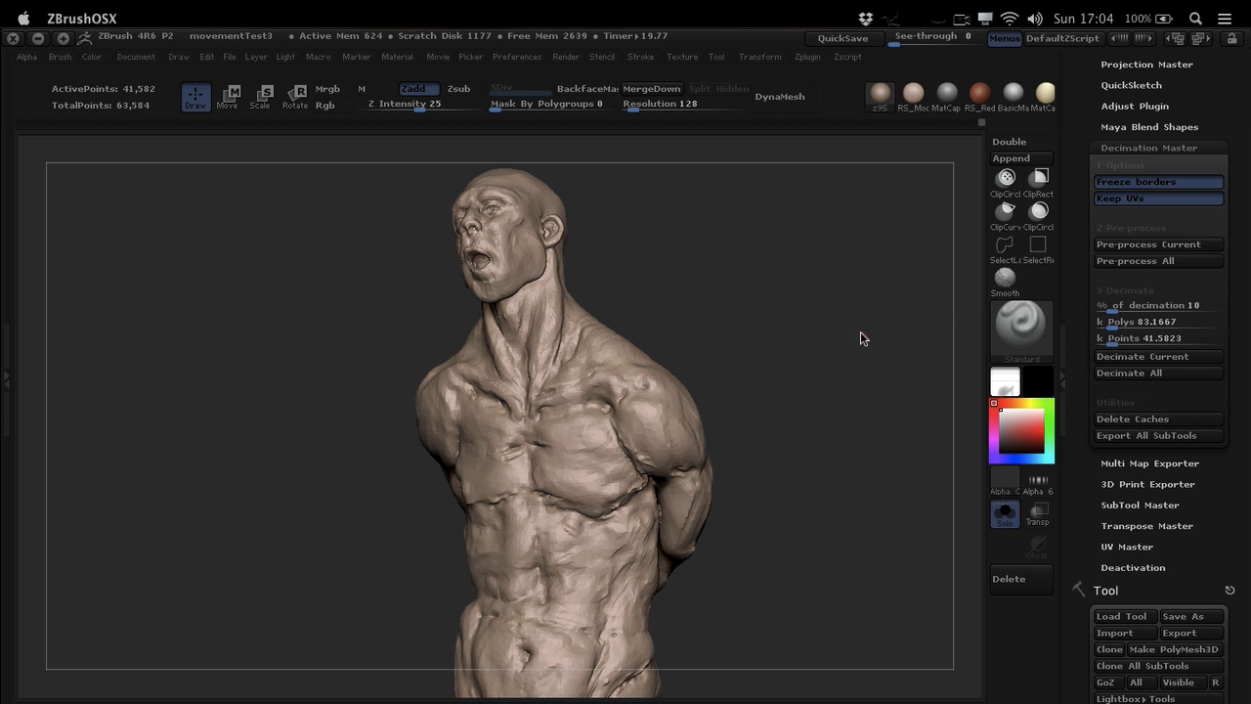
Step: Examine the decimated face, neck and torso from close up and from a distance for loss of surface detail
mouse_move(682, 367)
mouse_down()
mouse_move(704, 361)
mouse_move(685, 371)
mouse_up()
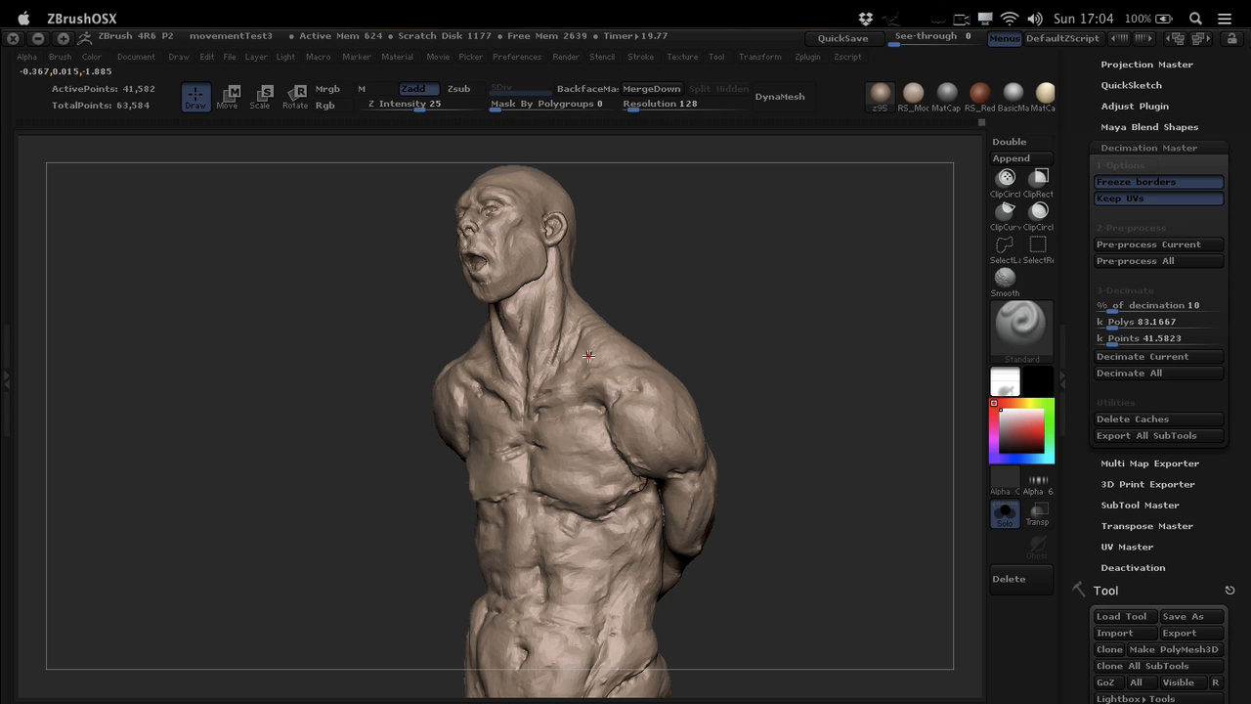
ctrl+right_drag(616, 368, 698, 499)
alt+right_drag(518, 343, 689, 425)
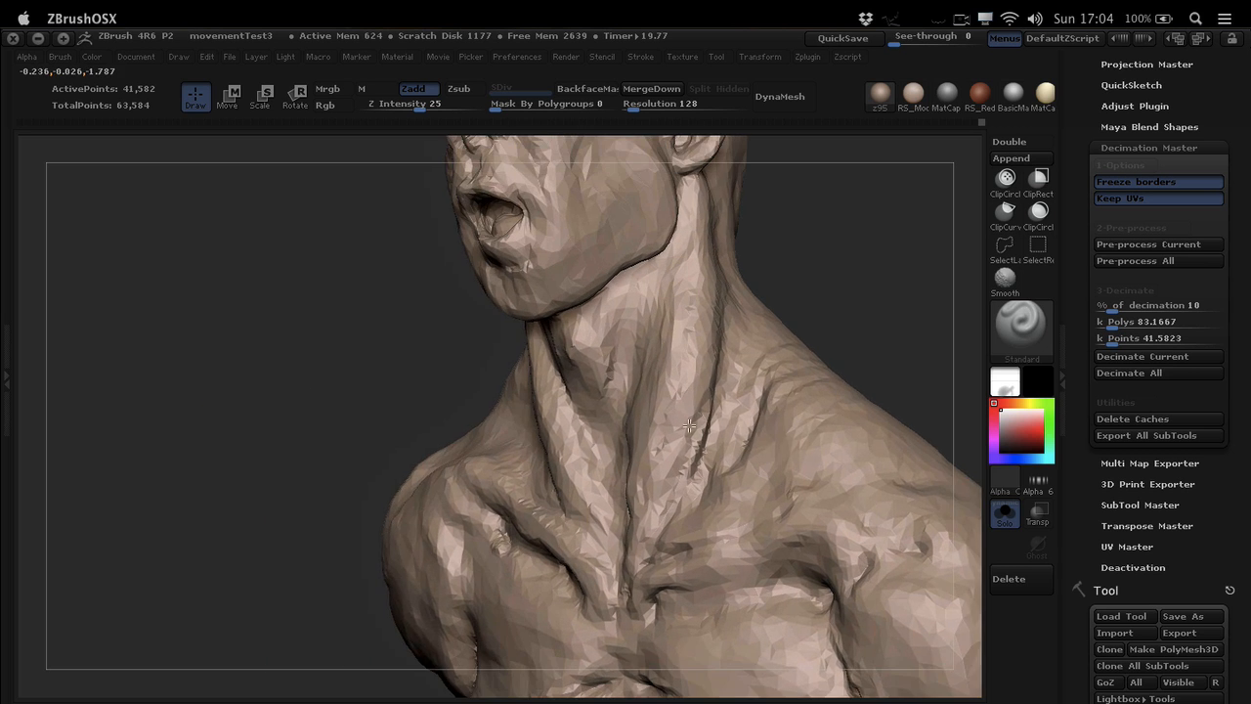
alt+right_drag(637, 263, 626, 443)
ctrl+right_drag(605, 361, 635, 460)
right_drag(574, 400, 606, 384)
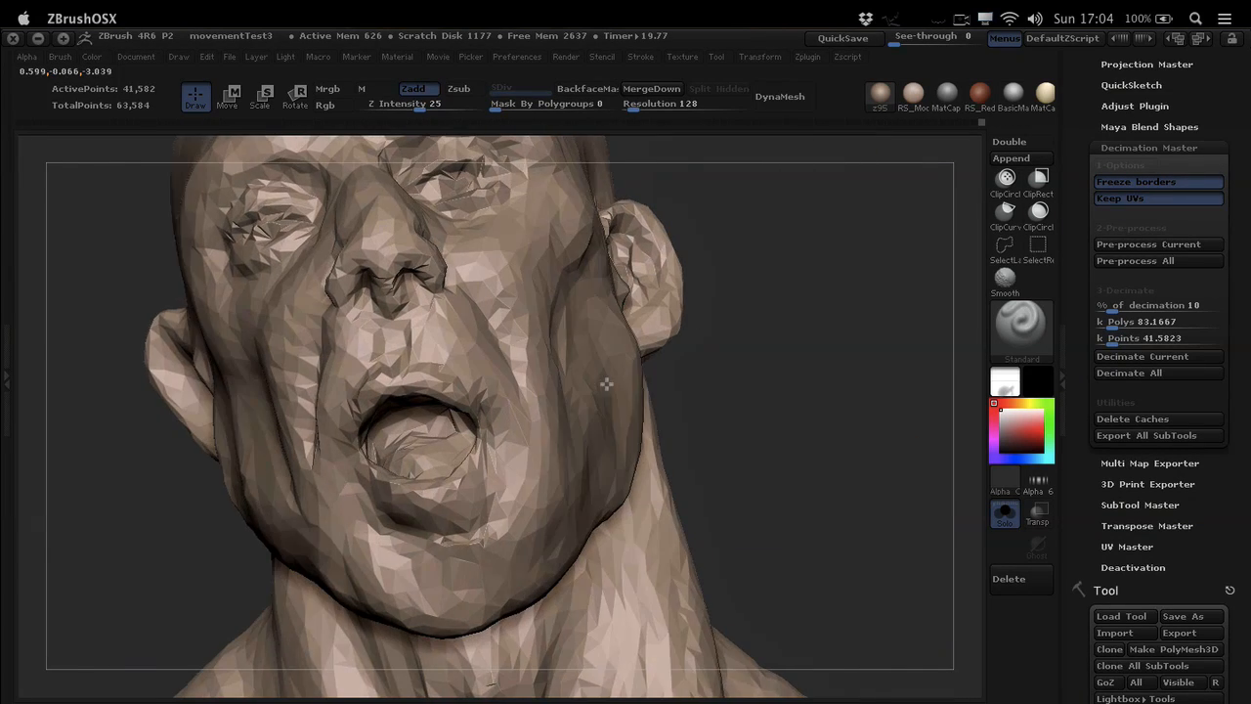
mouse_move(620, 445)
ctrl+right_down()
mouse_move(554, 416)
mouse_move(625, 409)
mouse_move(619, 461)
mouse_move(646, 451)
mouse_move(625, 422)
ctrl+right_up()
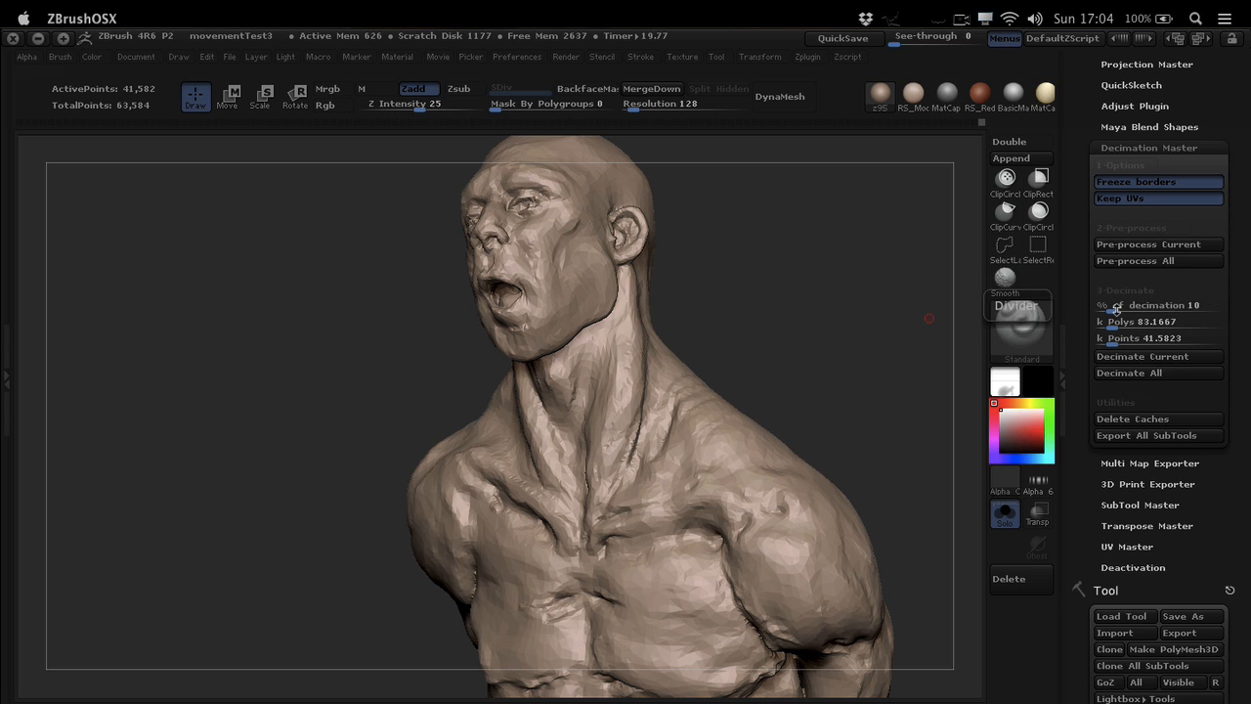
mouse_move(793, 410)
right_down()
mouse_move(763, 407)
mouse_move(749, 436)
right_up()
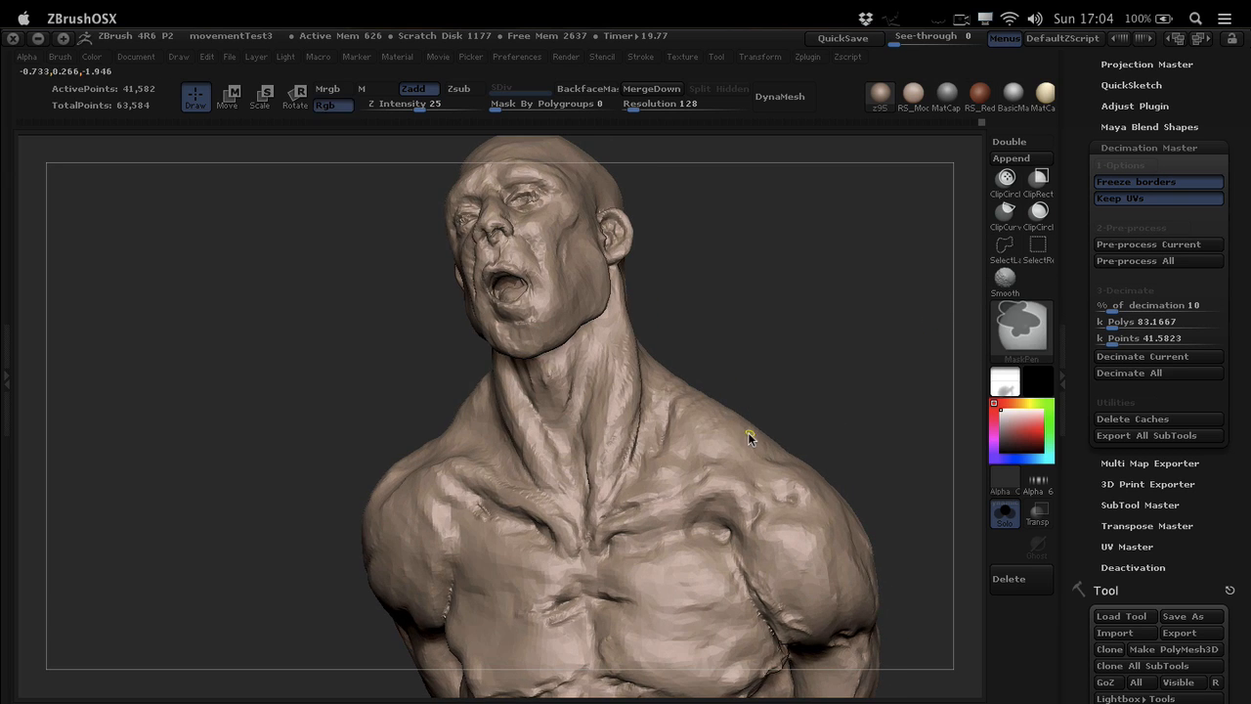
Step: Display the figure's wireframe and decimate the current subtool with the decimation percentage set to 2
key(shift+f)
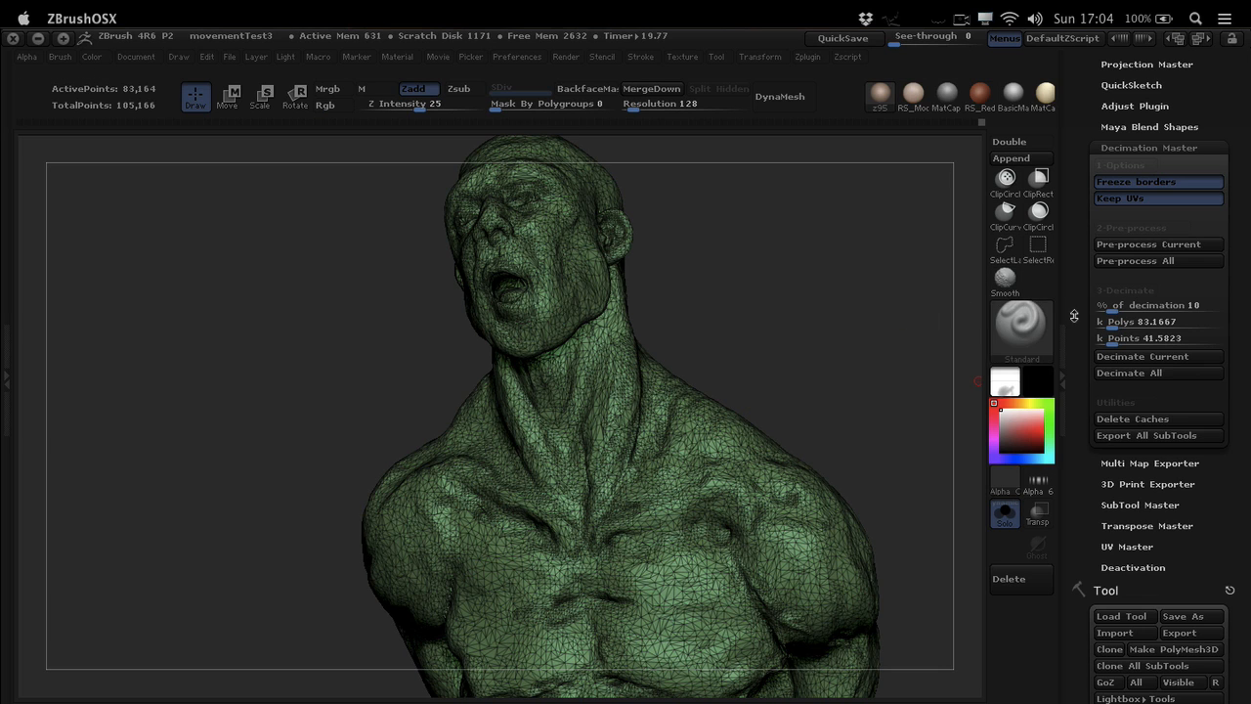
click(1115, 305)
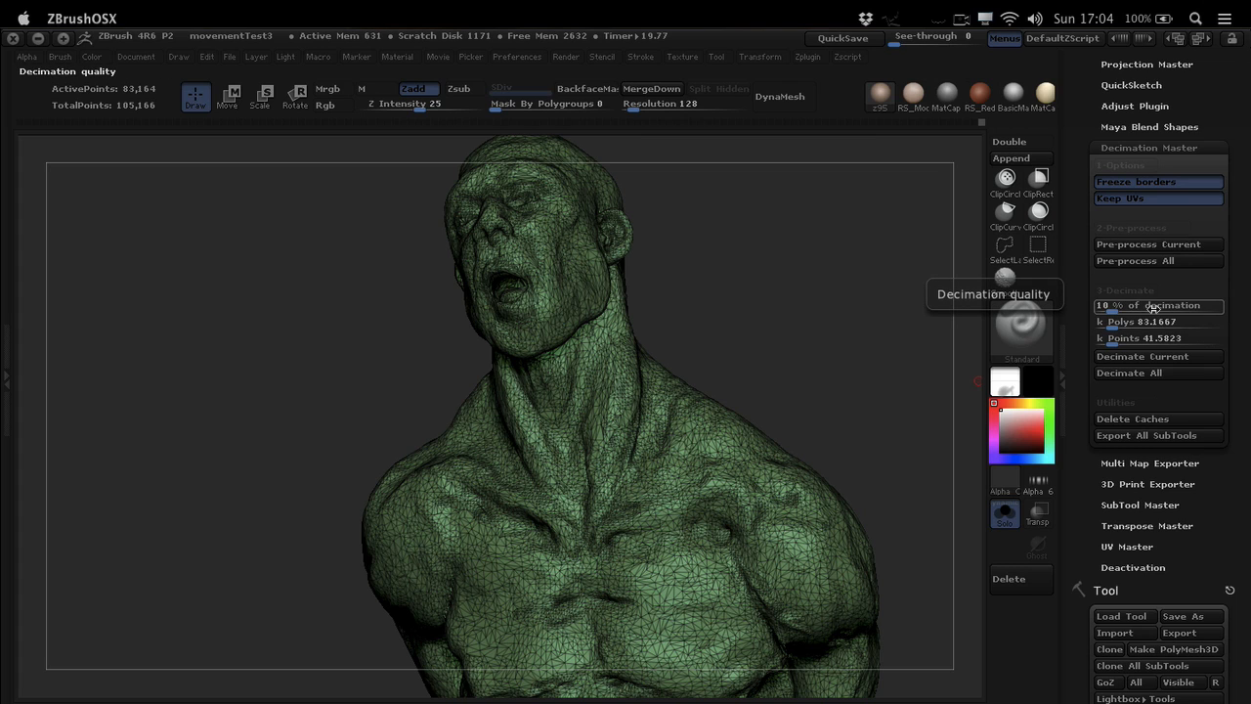
click(1153, 306)
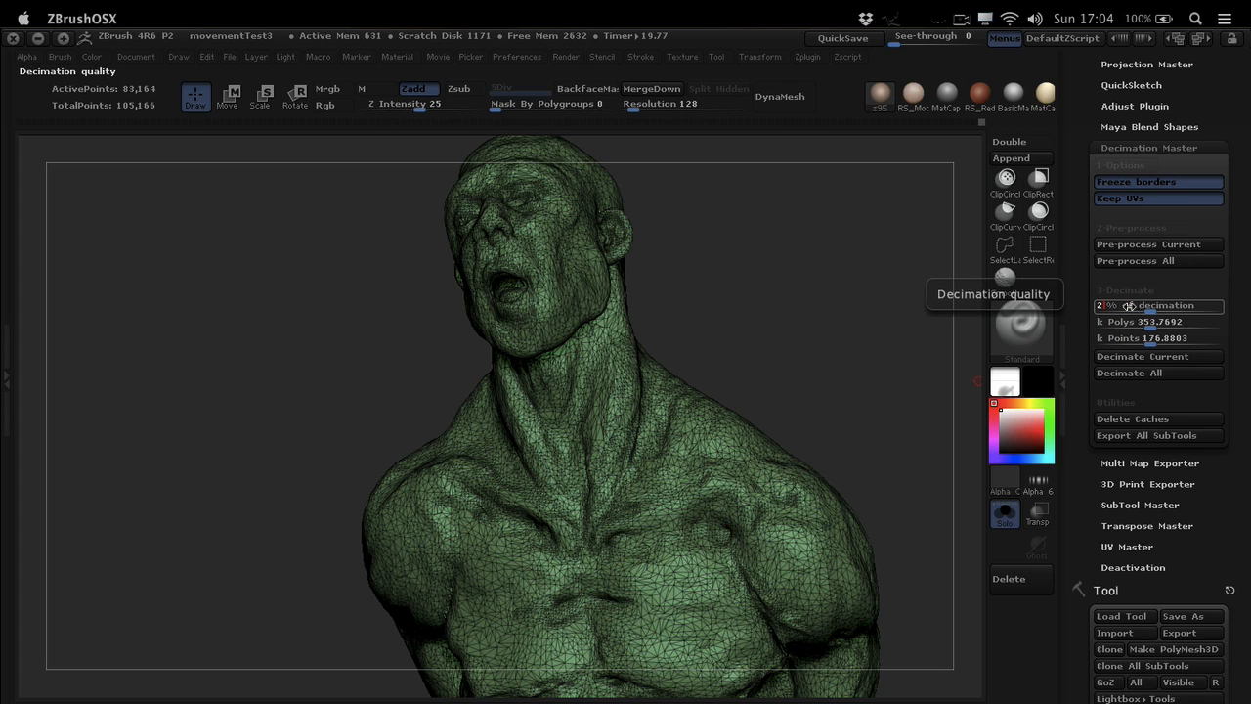
text(2)
key(Return)
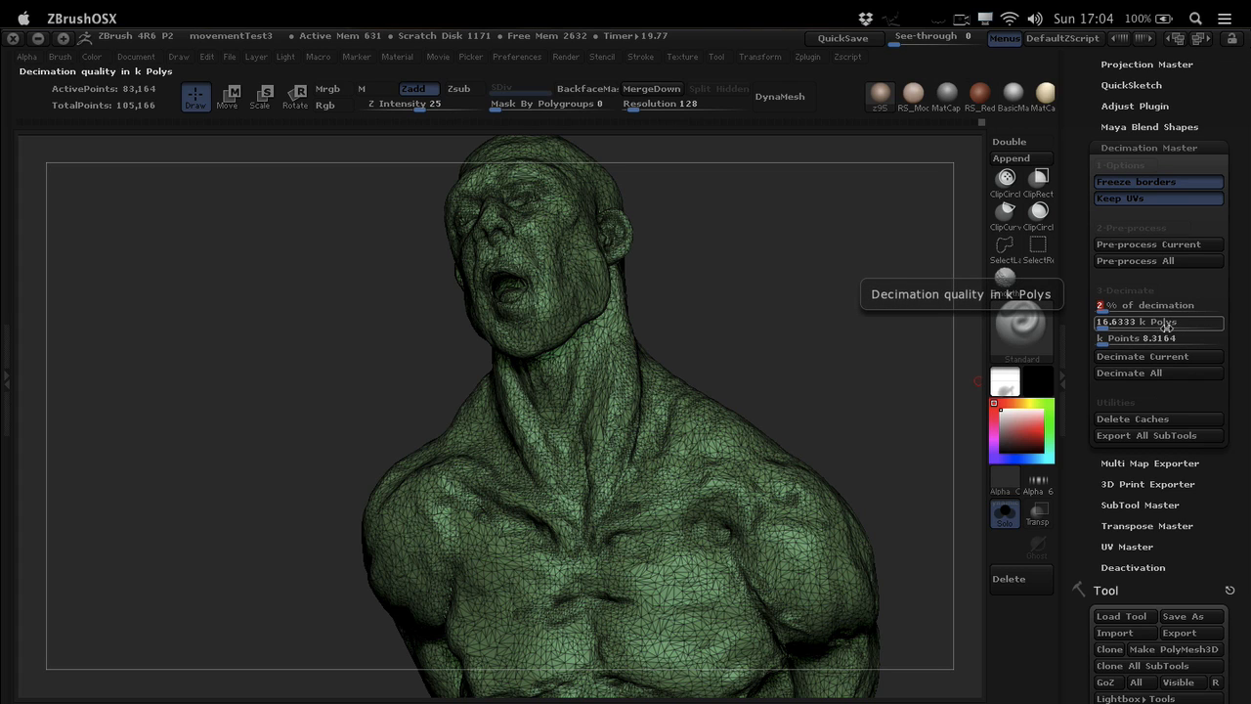
click(1146, 358)
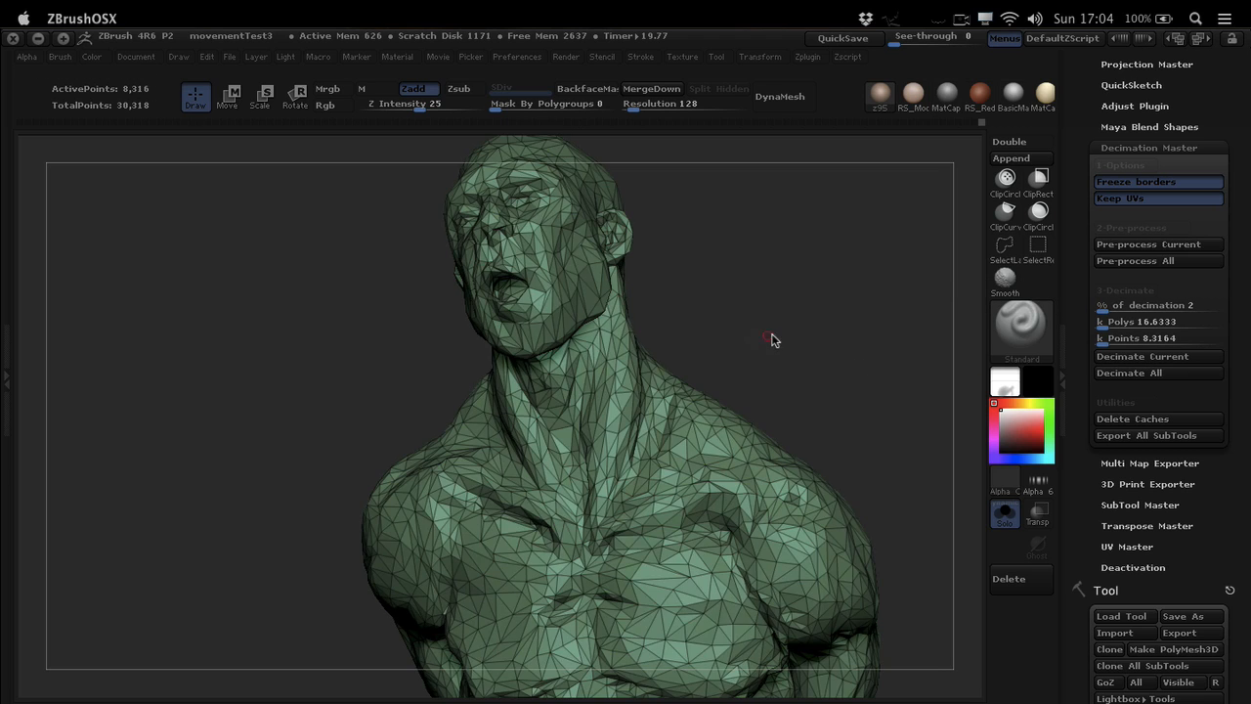
Step: Hide the wireframe and inspect the overall form of the heavily decimated figure from several angles
key(shift+f)
ctrl+right_drag(698, 460, 649, 329)
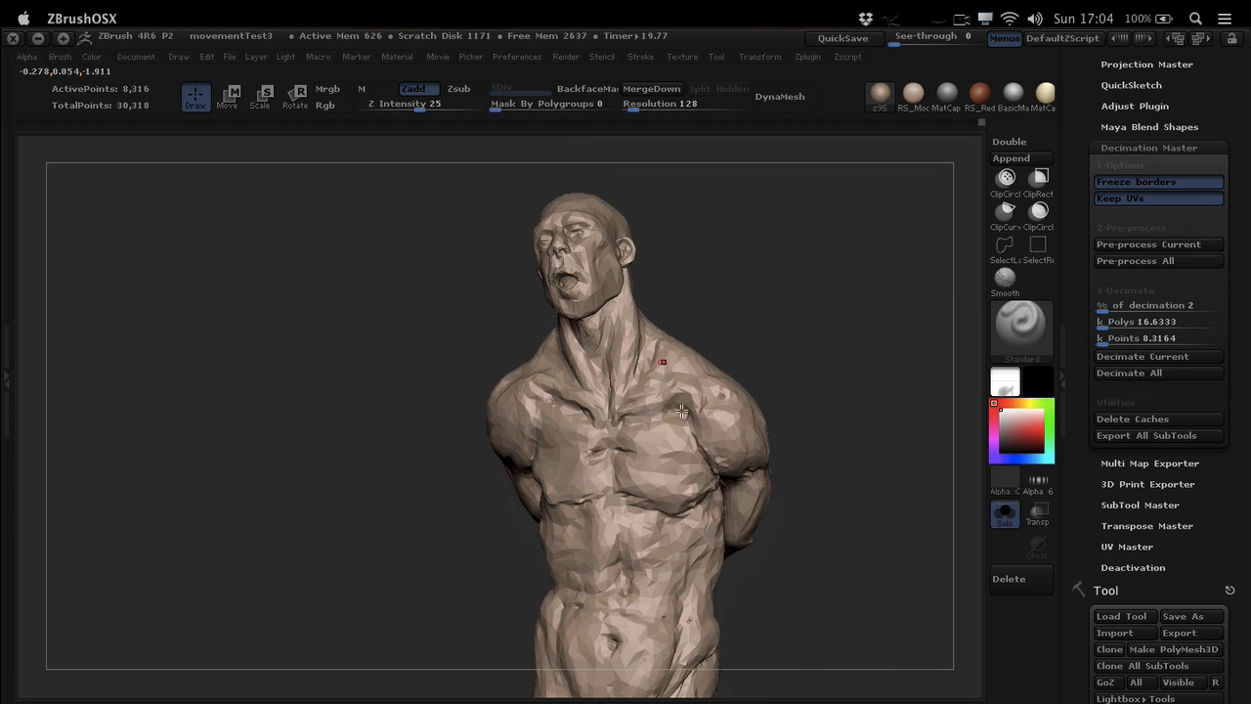
mouse_move(681, 411)
ctrl+right_down()
mouse_move(721, 425)
mouse_move(757, 384)
mouse_move(698, 389)
mouse_move(671, 418)
ctrl+right_up()
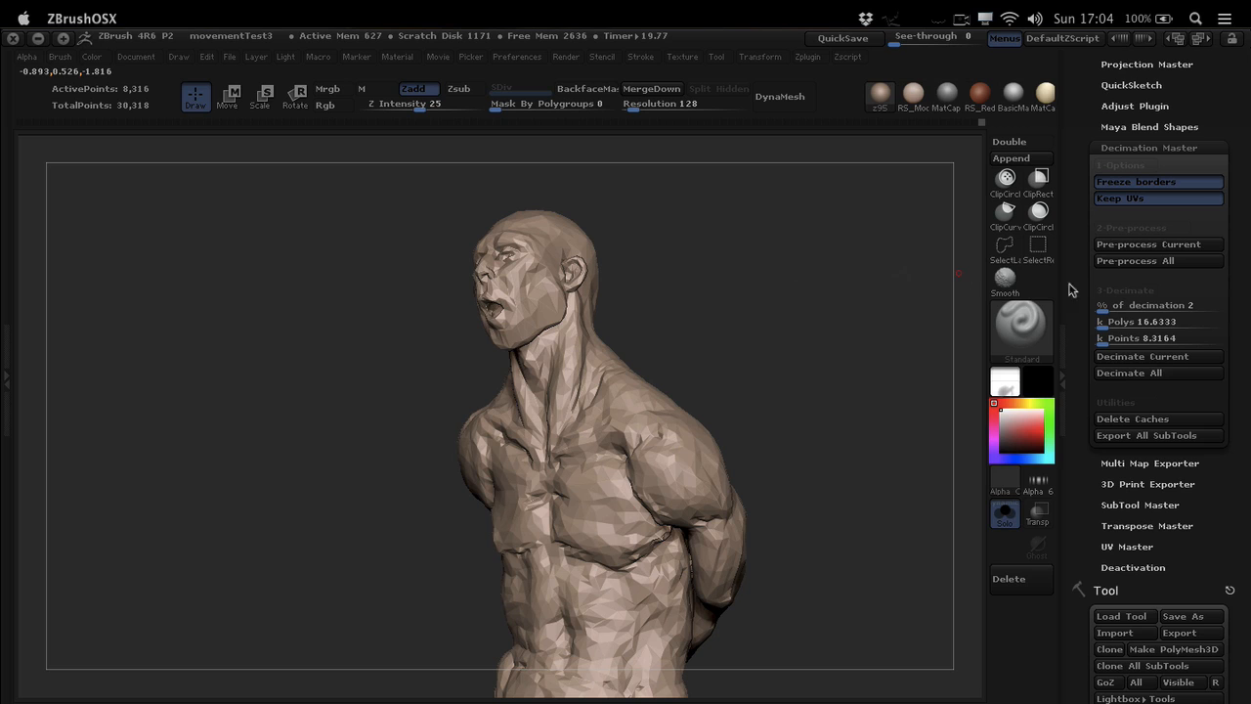
drag(724, 329, 807, 310)
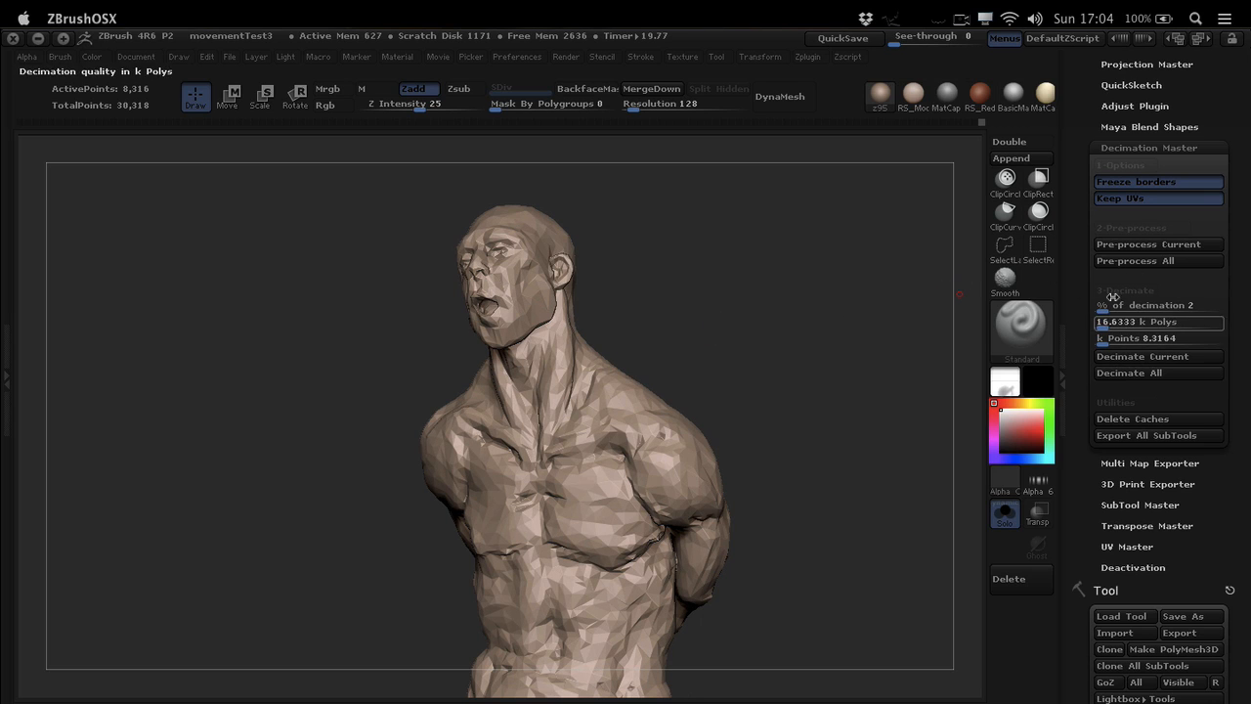